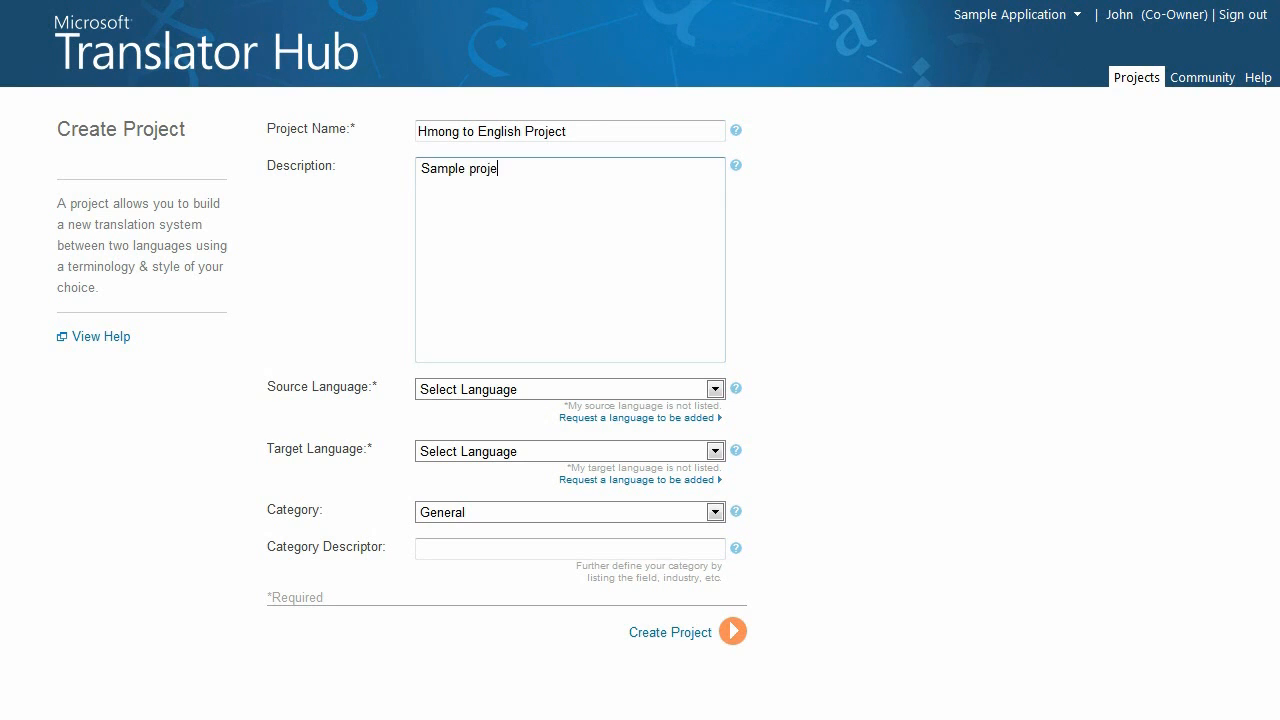
Complete the project description so it reads "Sample project using Hmong and English"
{"action": "type", "text": "using Hmong and E"}
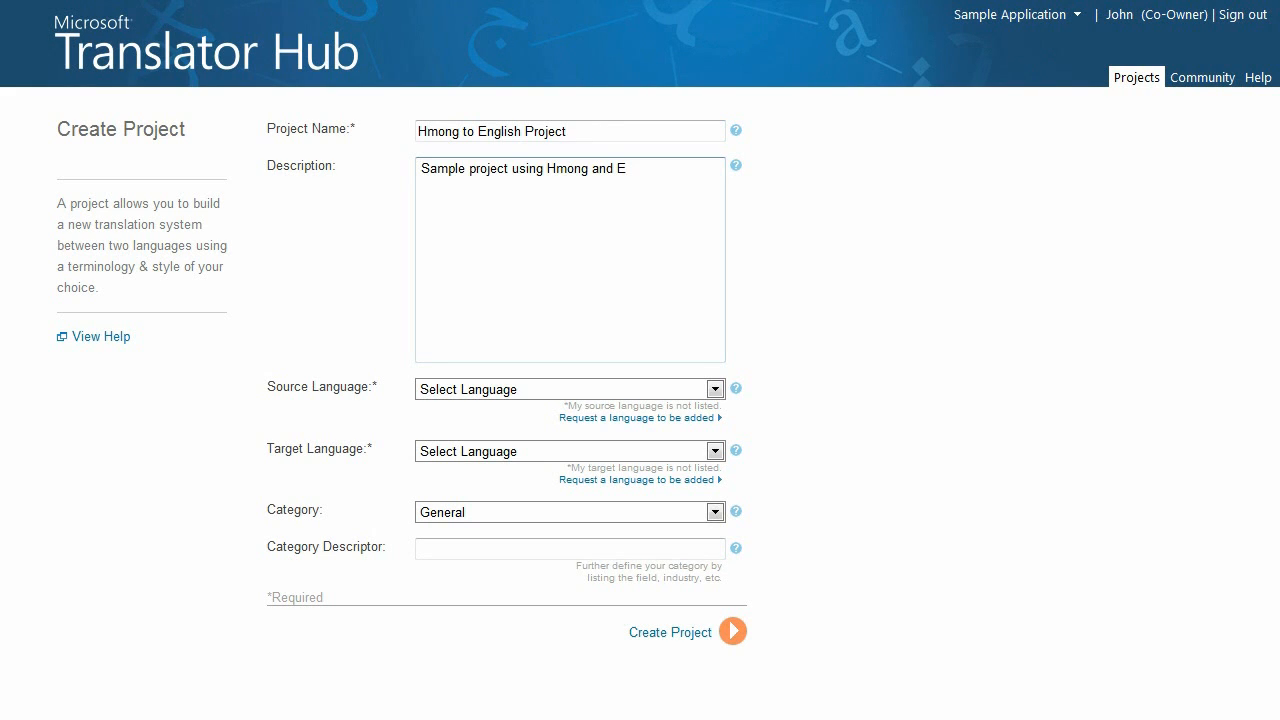
{"action": "type", "text": "nglish"}
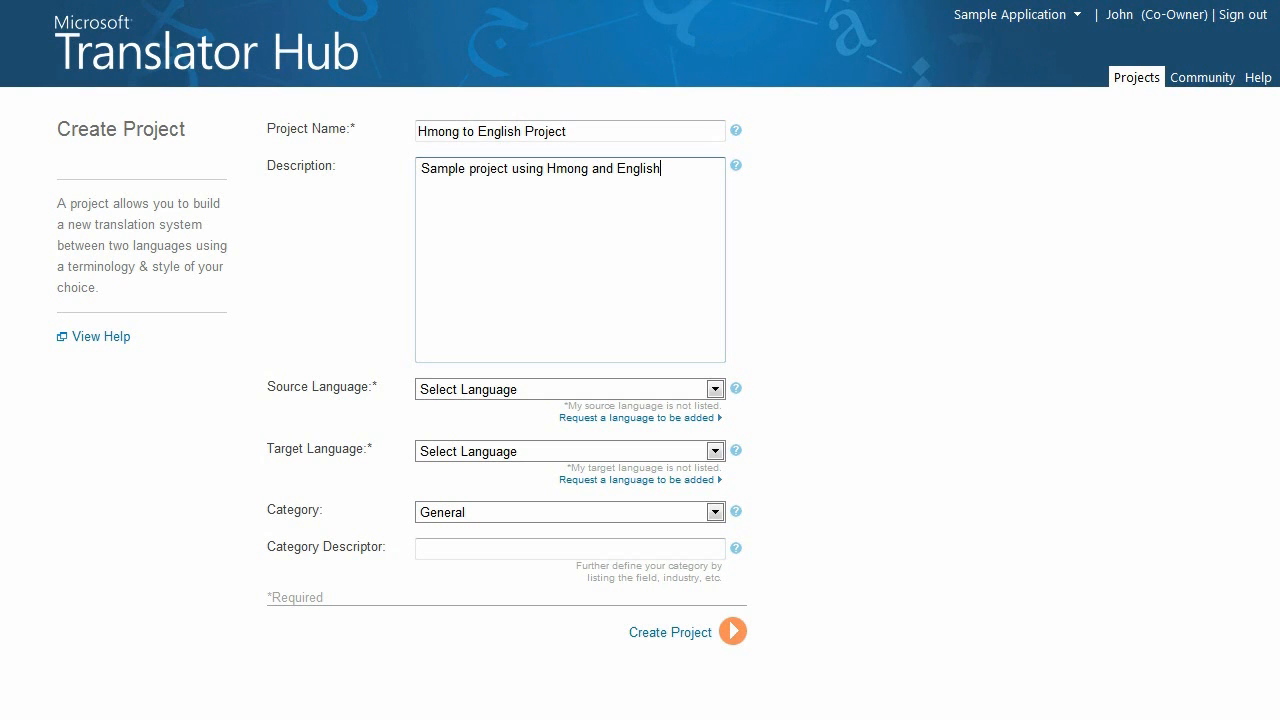
Set the project's source language to Hmong (White) and its target language to English
{"action": "left_click", "coordinate": [715, 389]}
{"action": "key", "text": "h"}
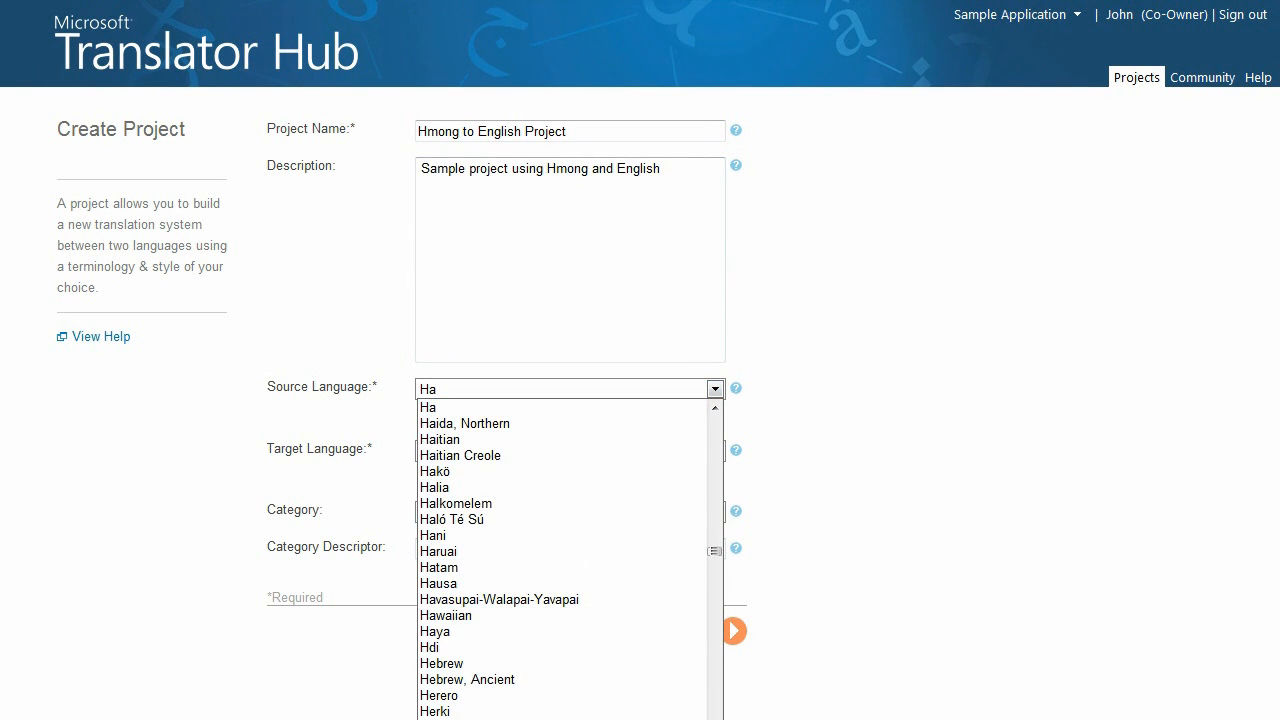
{"action": "left_click", "coordinate": [450, 719]}
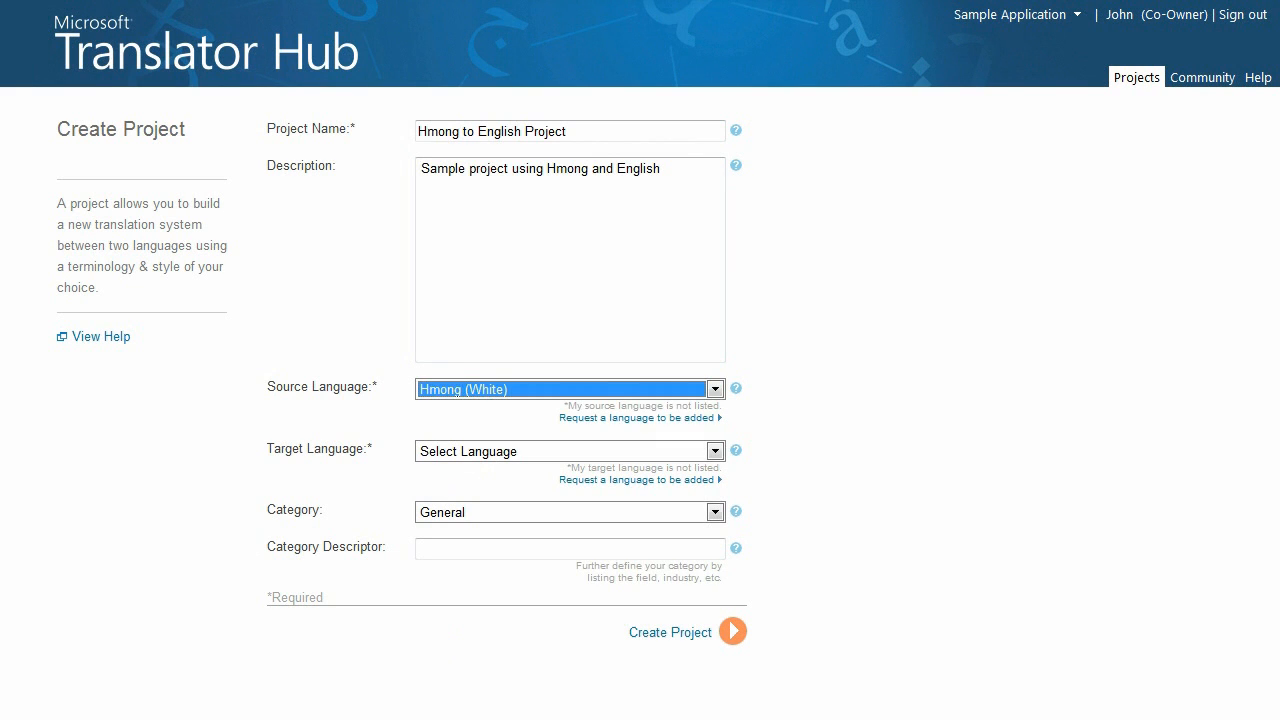
{"action": "left_click", "coordinate": [715, 451]}
{"action": "key", "text": "e"}
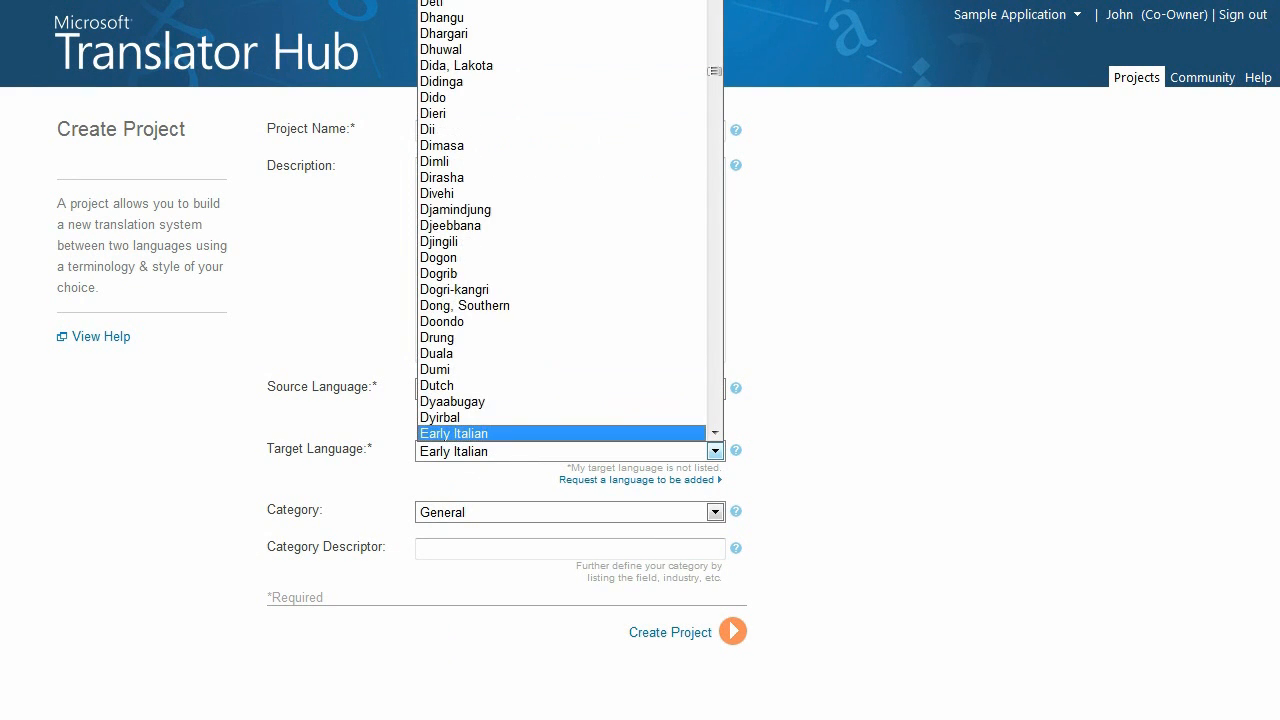
{"action": "scroll", "coordinate": [563, 400], "scroll_direction": "down", "scroll_amount": 3}
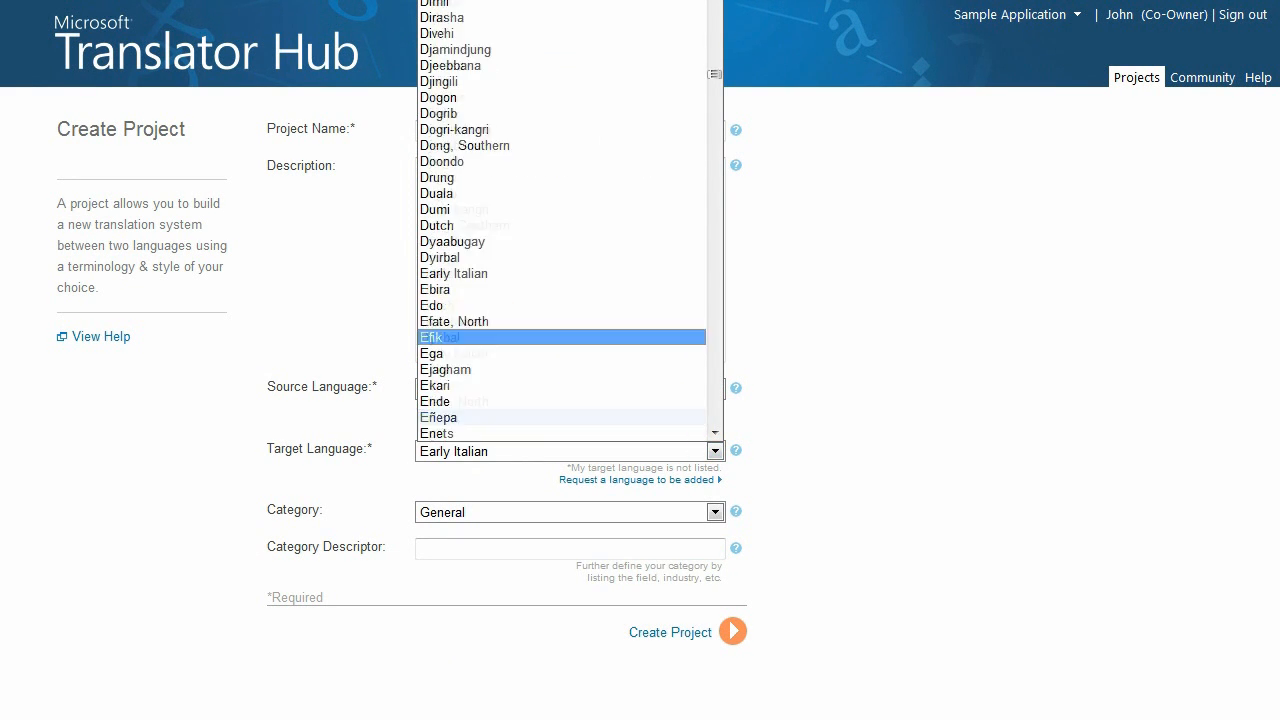
{"action": "scroll", "coordinate": [563, 386], "scroll_direction": "down", "scroll_amount": 1}
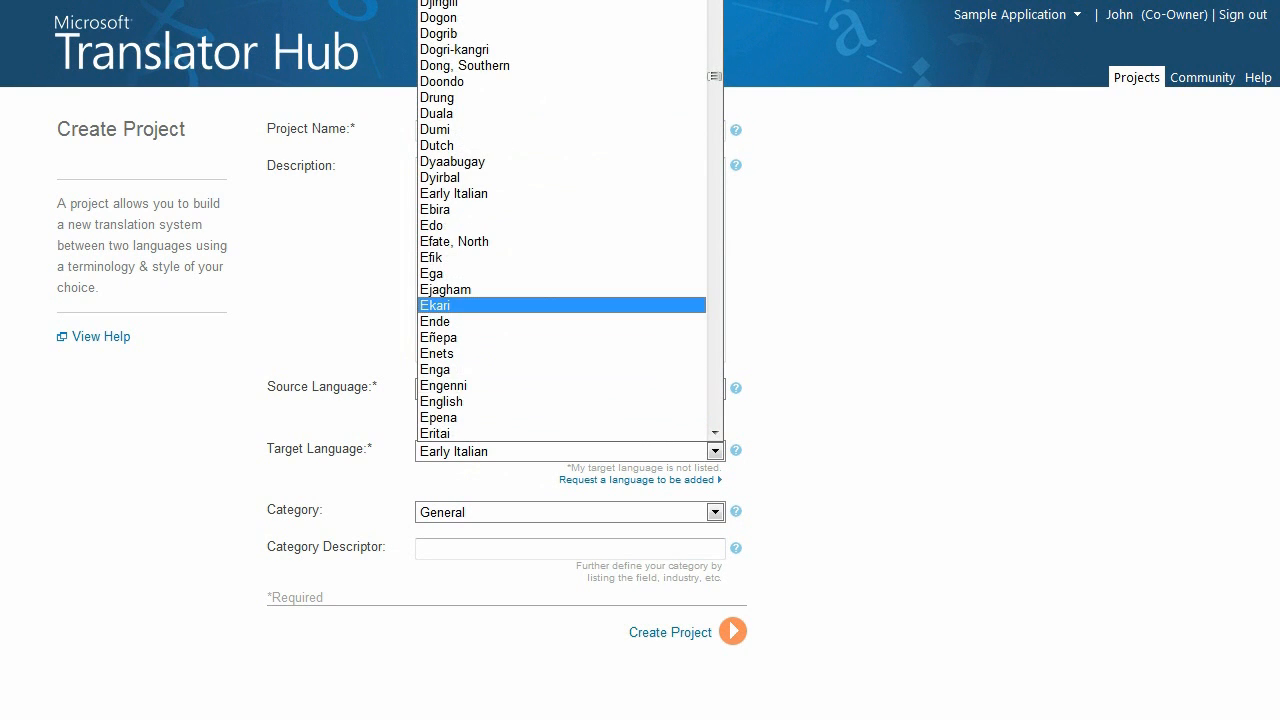
{"action": "left_click", "coordinate": [563, 401]}
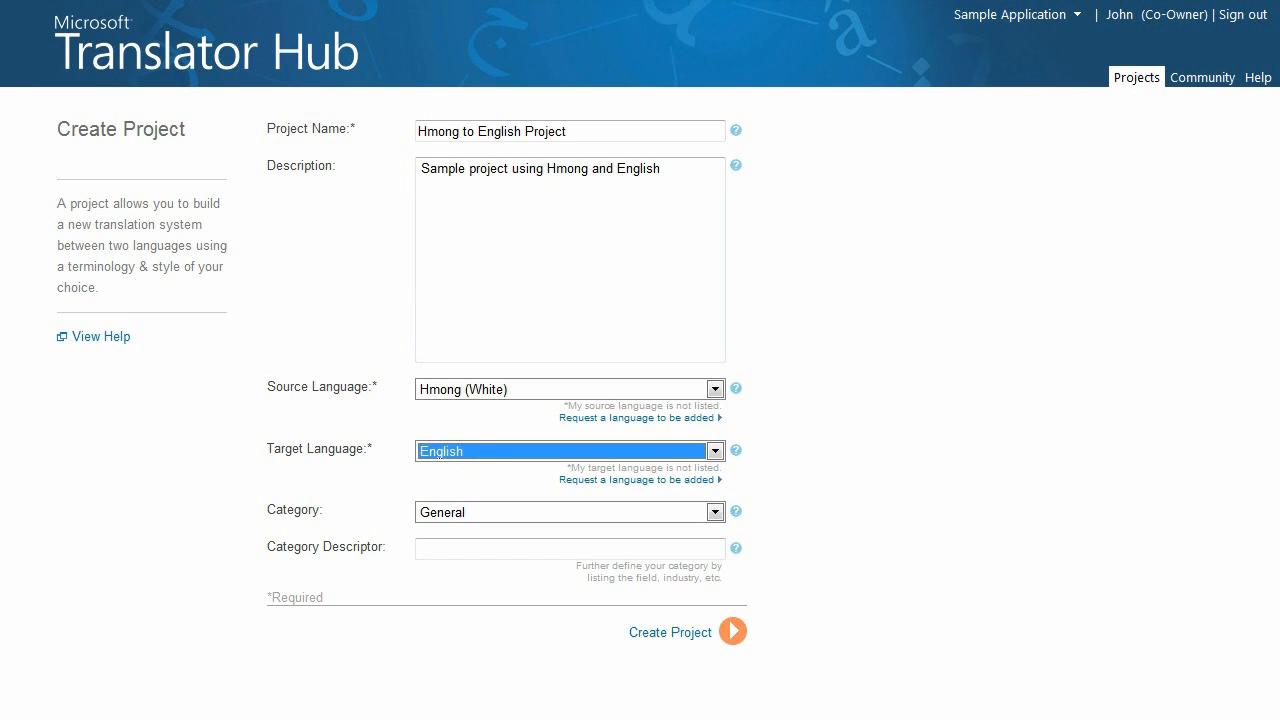
Set the project category to Medicine and enter "Pediatrics" as the category descriptor
{"action": "left_click", "coordinate": [714, 512]}
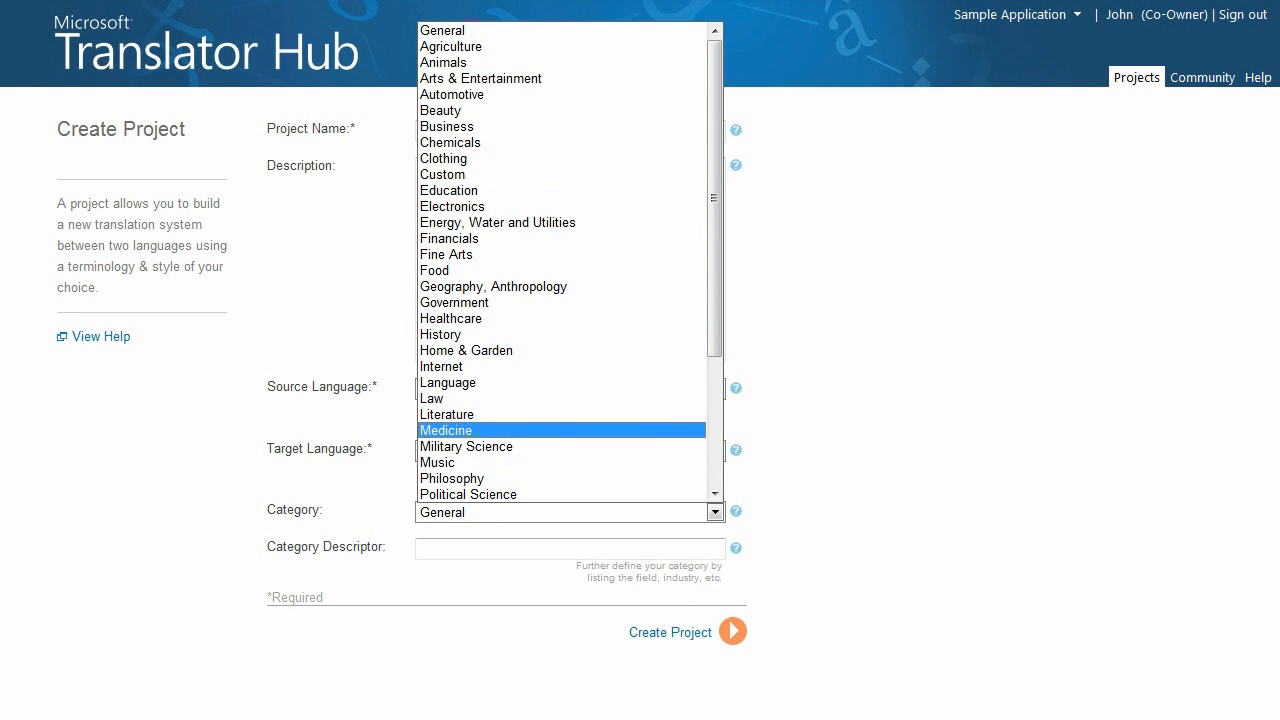
{"action": "key", "text": "Return"}
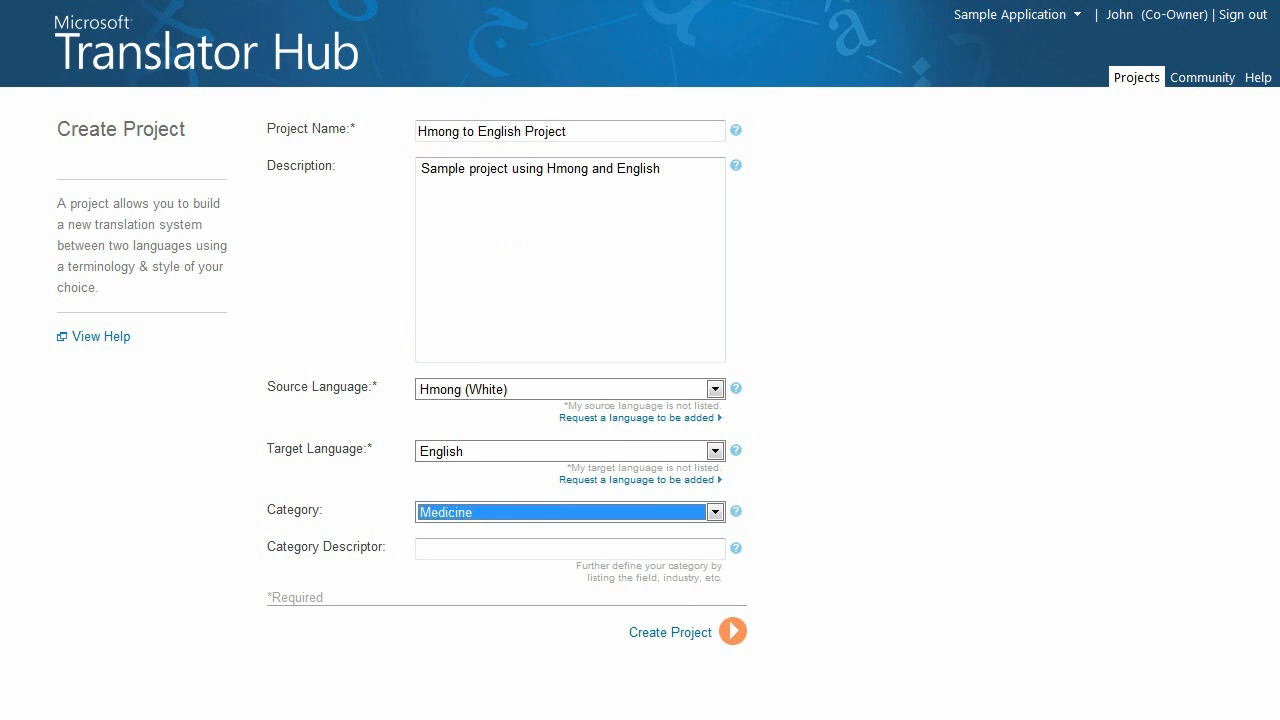
{"action": "left_click", "coordinate": [570, 549]}
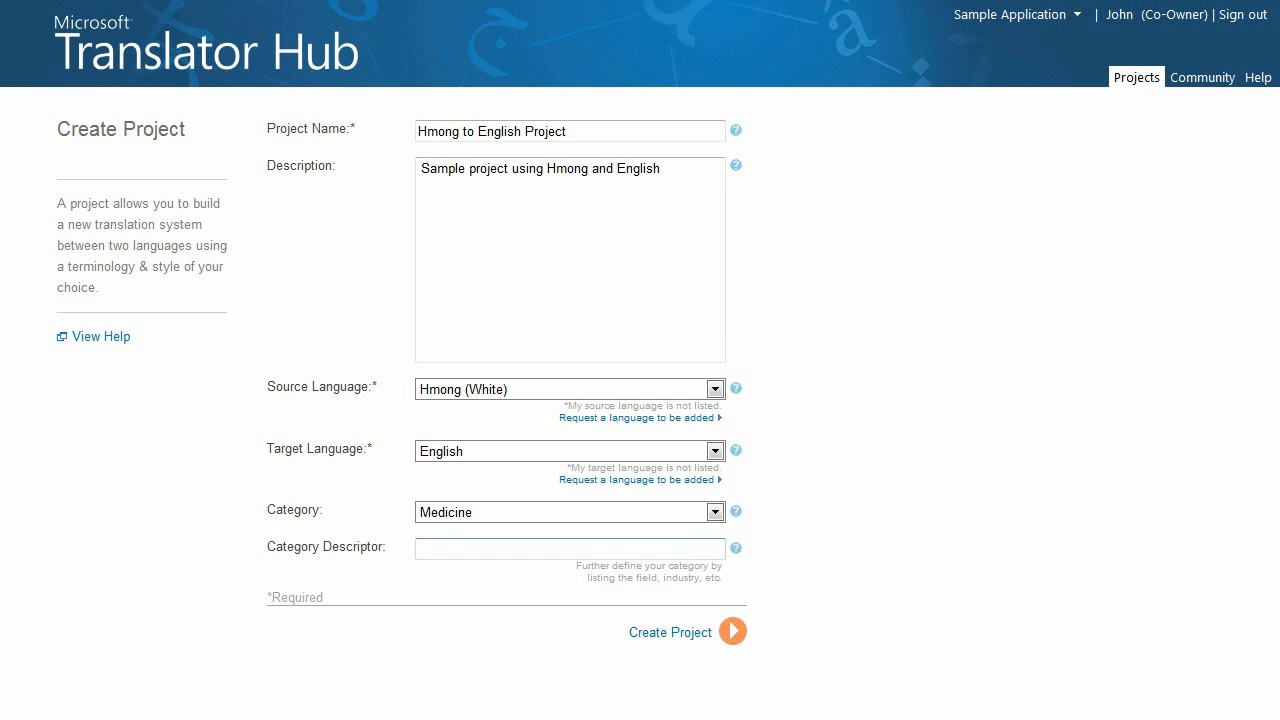
{"action": "type", "text": "Pedia"}
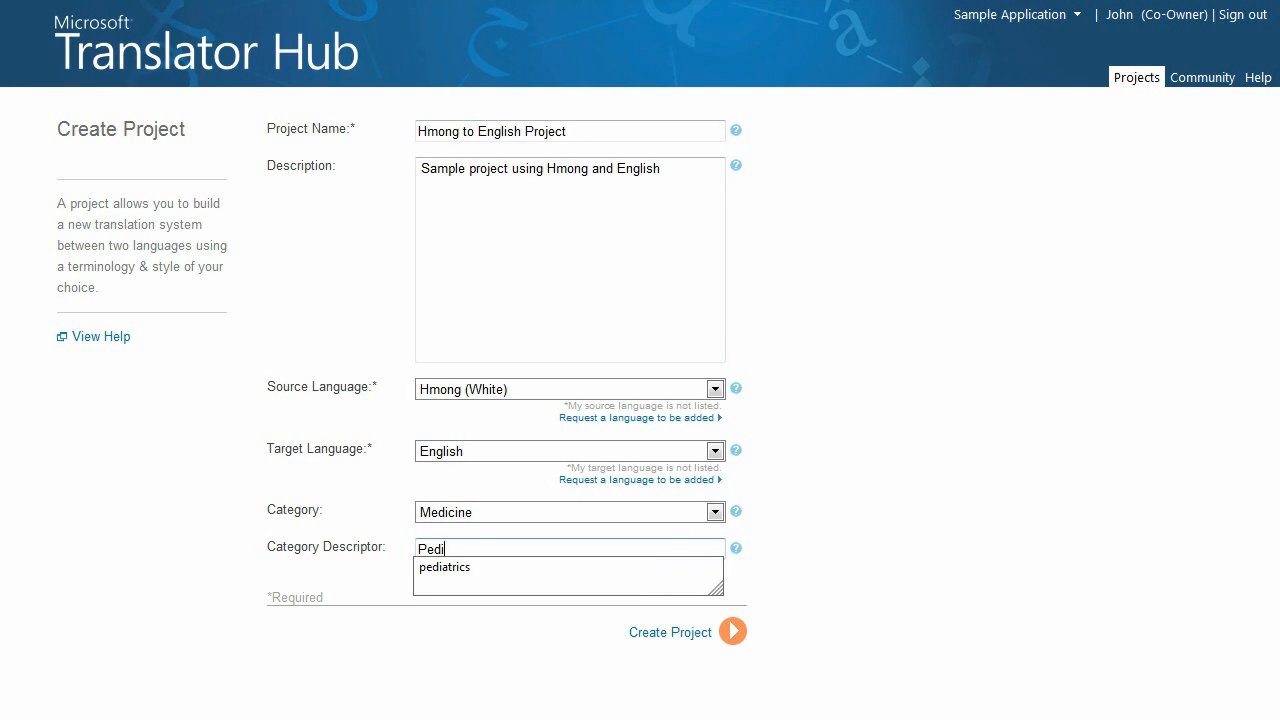
{"action": "type", "text": "trics"}
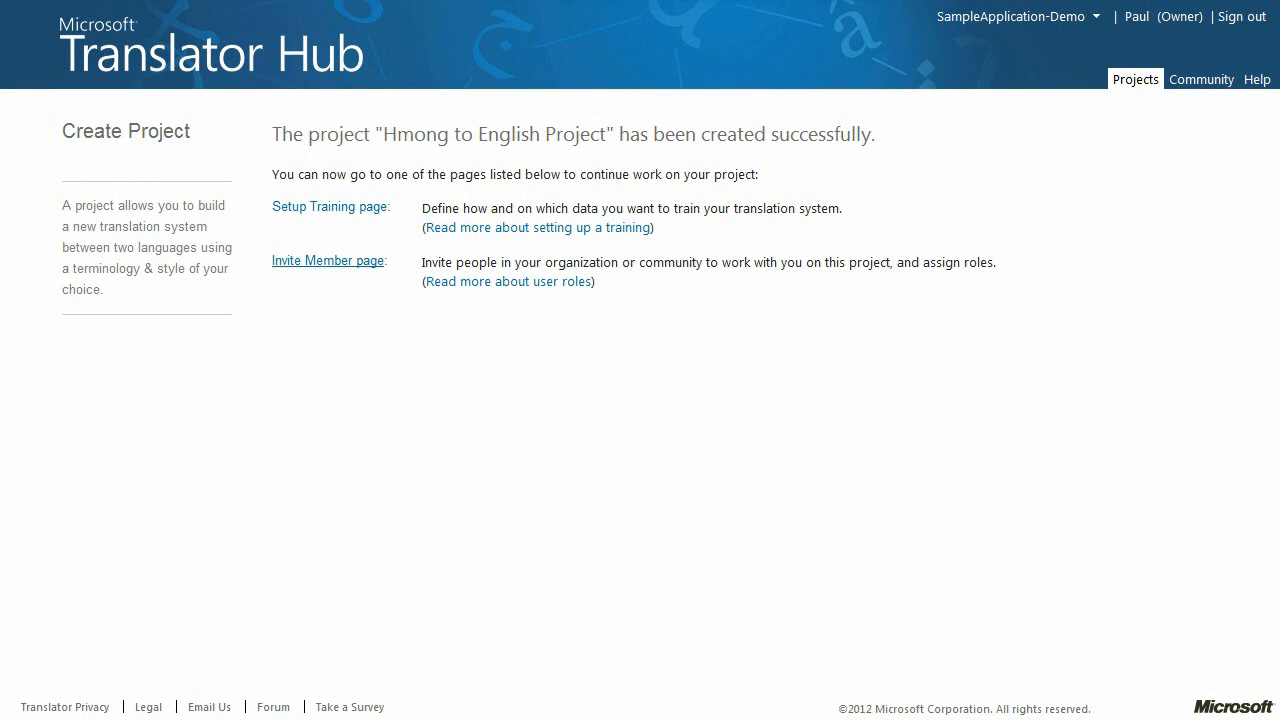
Go to the member invitation form and fill in the invitee's name, e-mail address and e-mail confirmation
{"action": "left_click", "coordinate": [328, 261]}
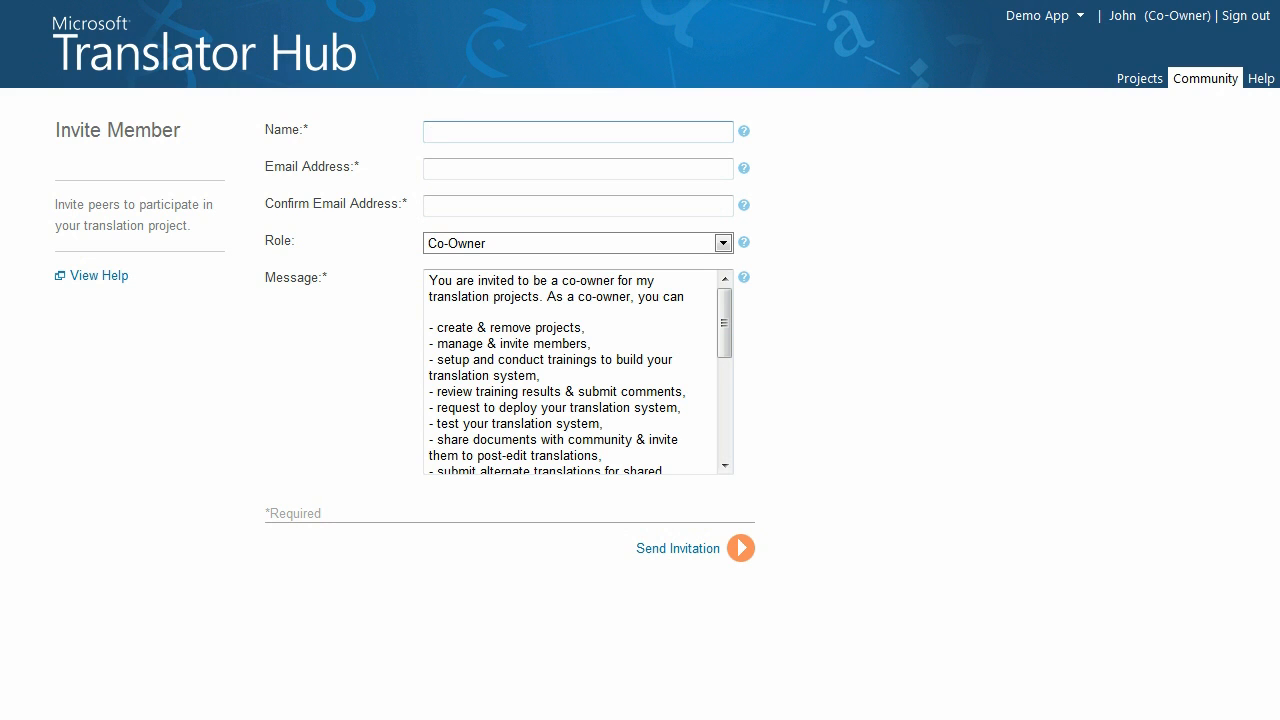
{"action": "type", "text": "Jeff"}
{"action": "key", "text": "Tab"}
{"action": "type", "text": "Je"}
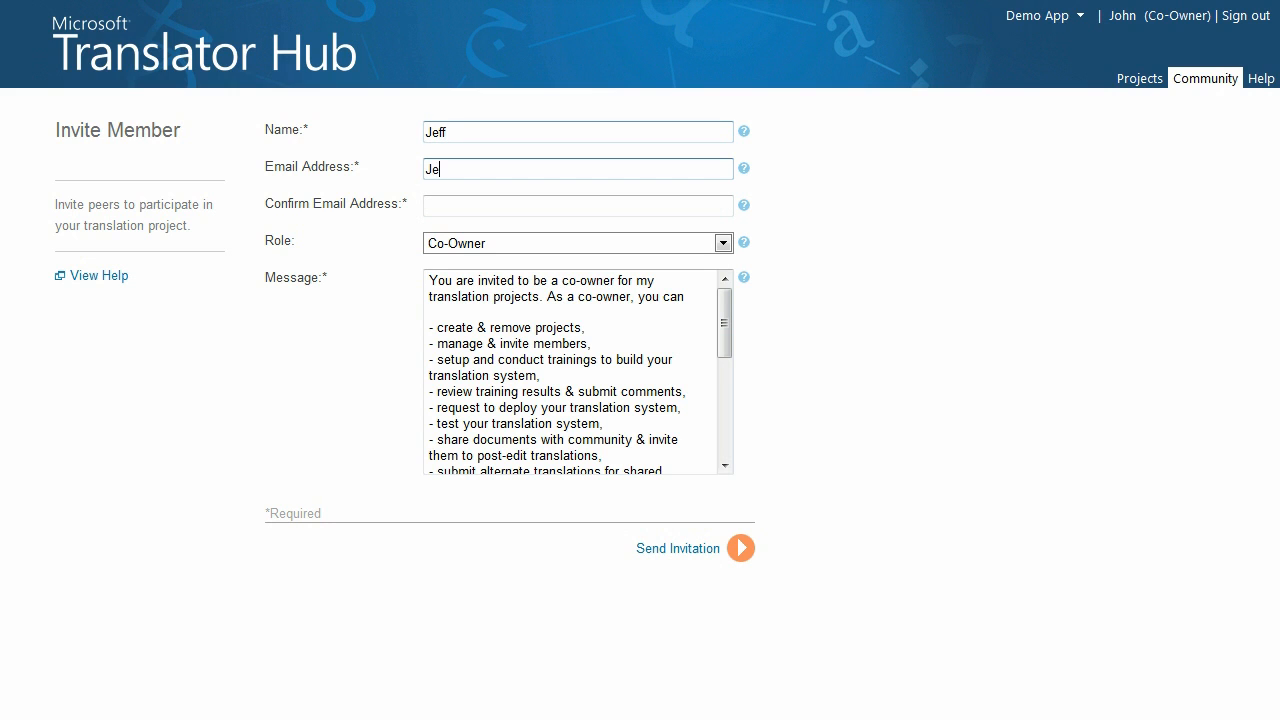
{"action": "type", "text": "ff@contoso.com"}
{"action": "key", "text": "Tab"}
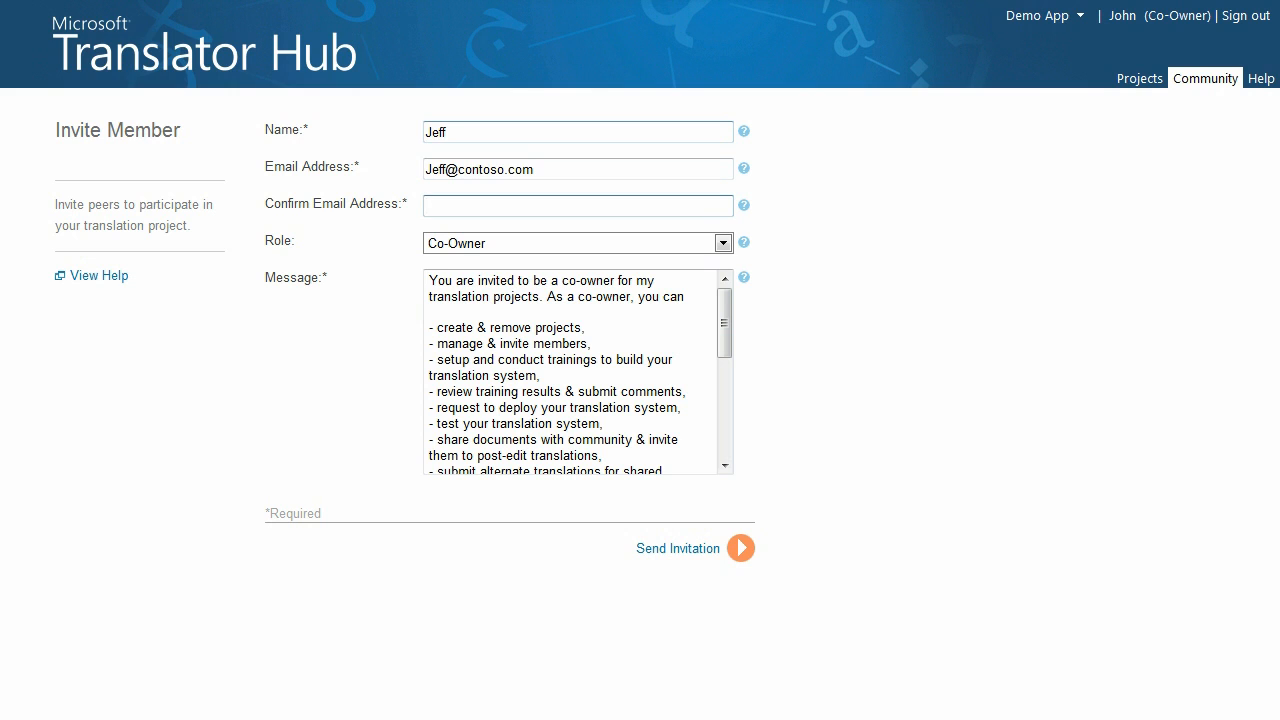
{"action": "type", "text": "Jeff@contoso.com"}
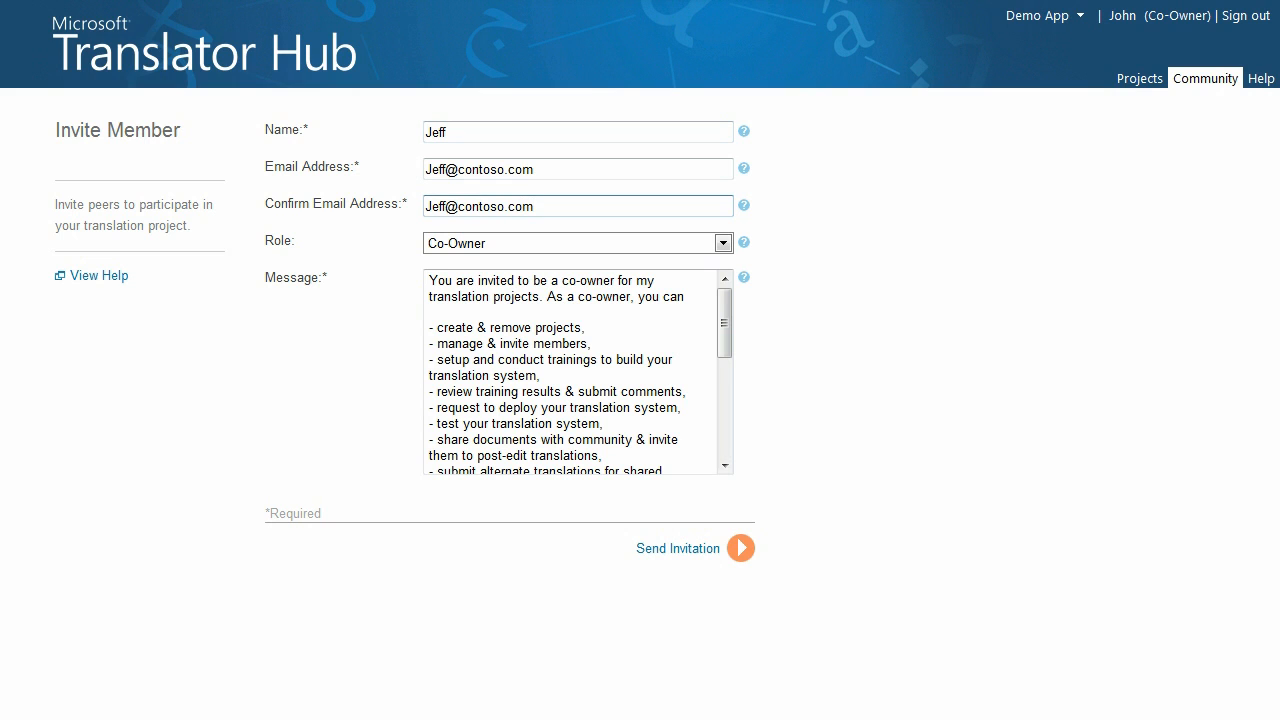
Add a "Hi" greeting with the invitee's first name and a blank line at the start of the invitation message
{"action": "left_click", "coordinate": [430, 281]}
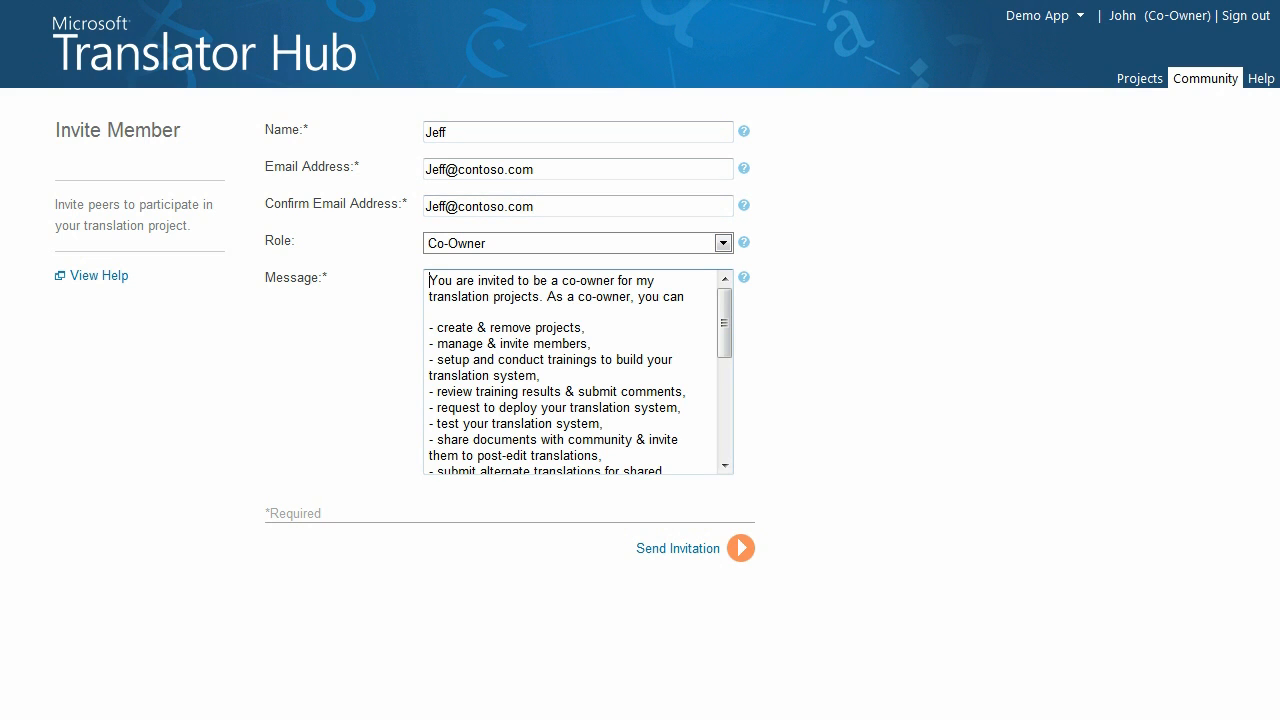
{"action": "type", "text": "H"}
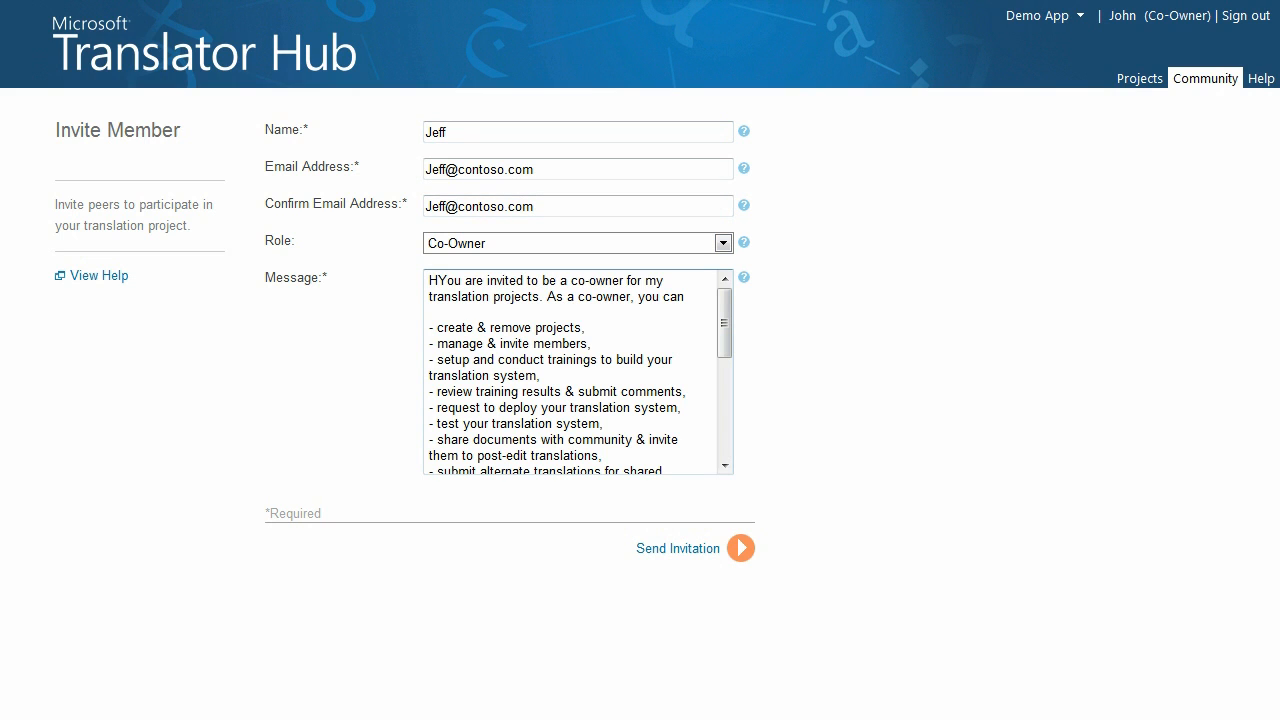
{"action": "type", "text": "i Jeff,"}
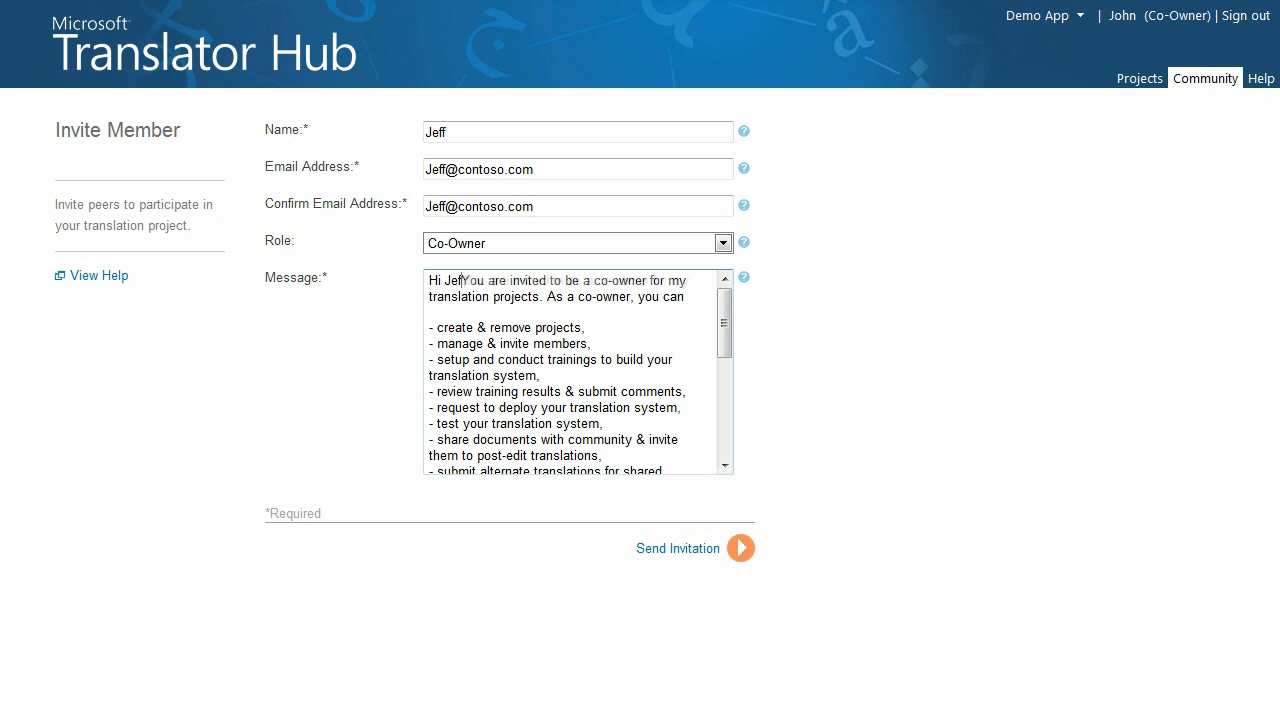
{"action": "key", "text": "Return"}
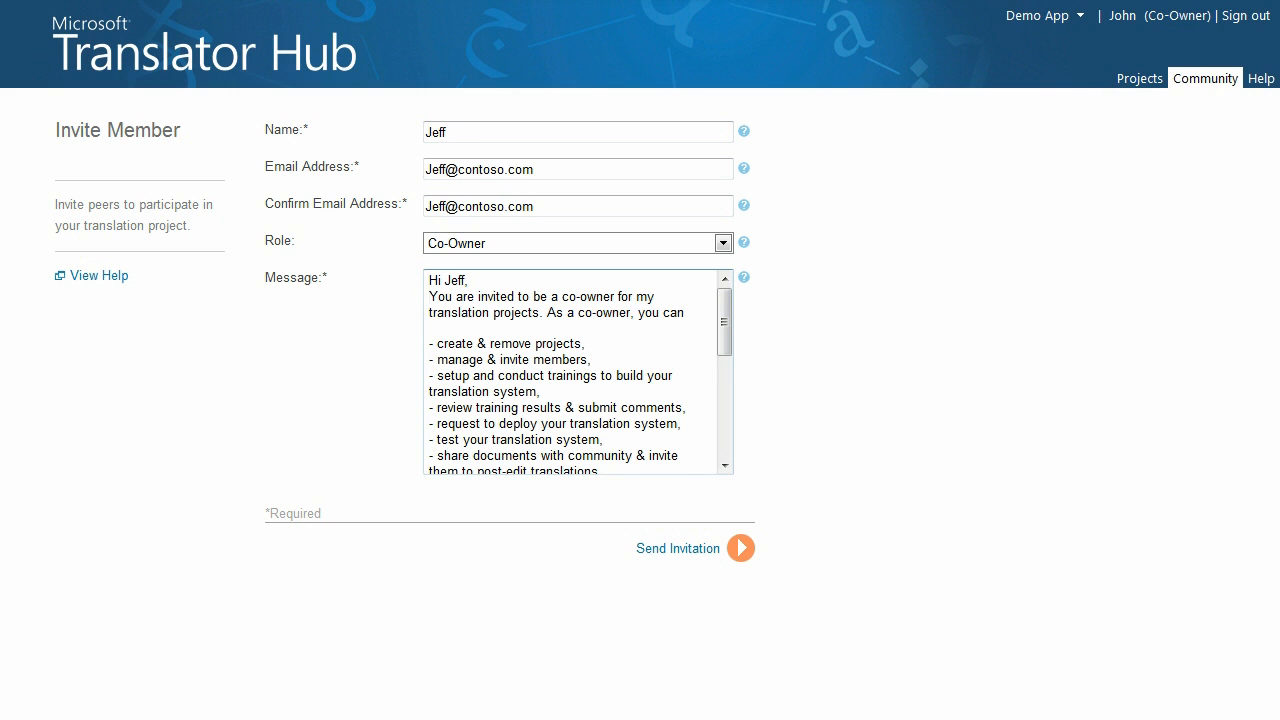
{"action": "key", "text": "Return"}
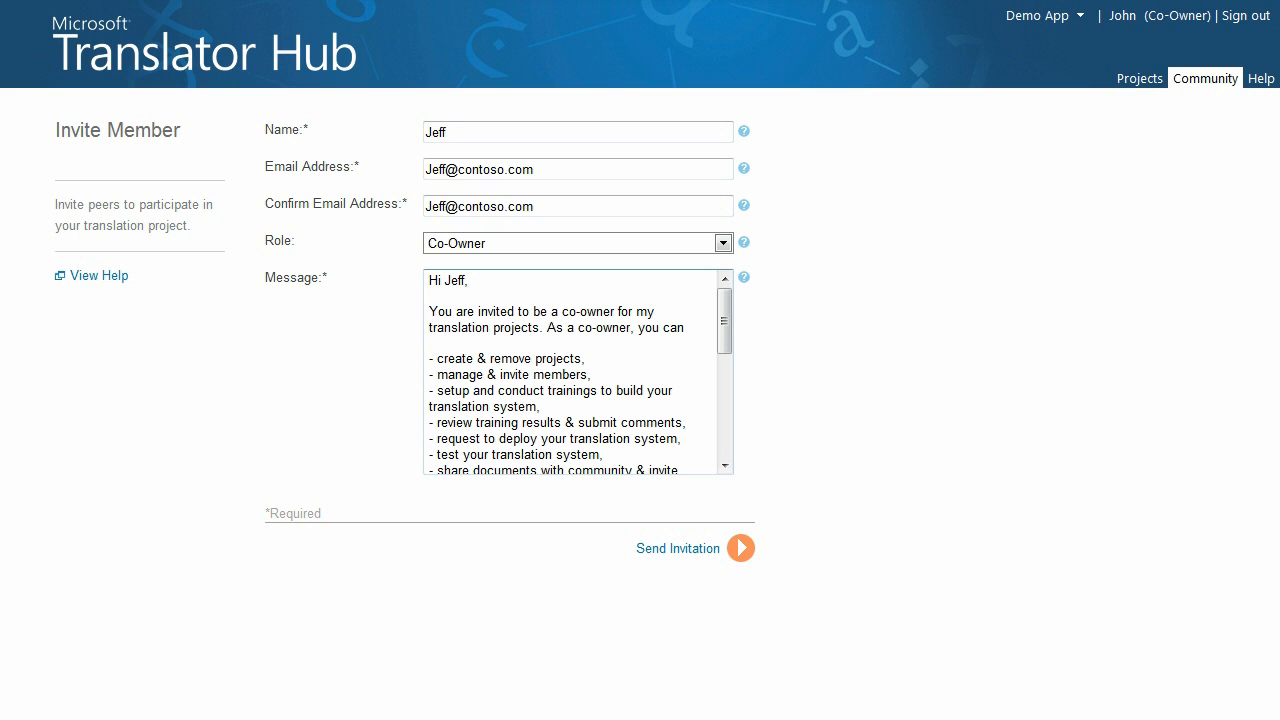
Review the invitation message through to its closing lines and send the co-owner invitation
{"action": "scroll", "coordinate": [570, 370], "scroll_direction": "down", "scroll_amount": 6}
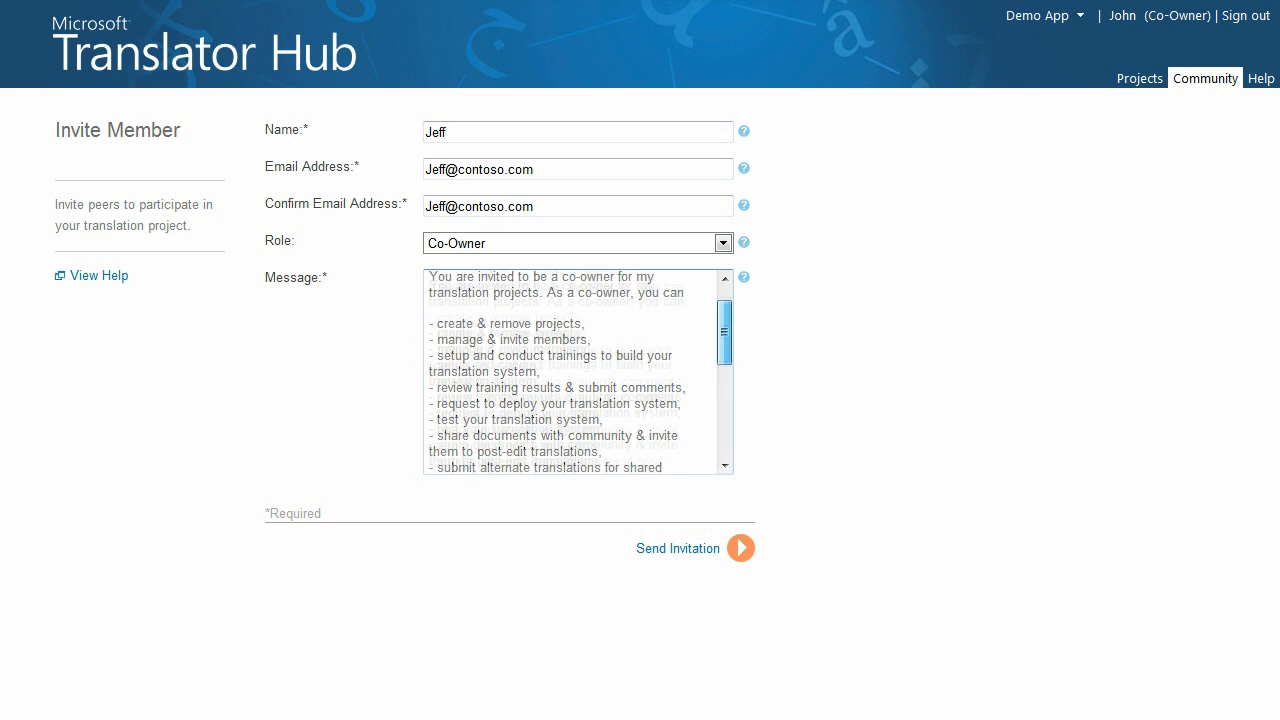
{"action": "scroll", "coordinate": [570, 370], "scroll_direction": "down", "scroll_amount": 3}
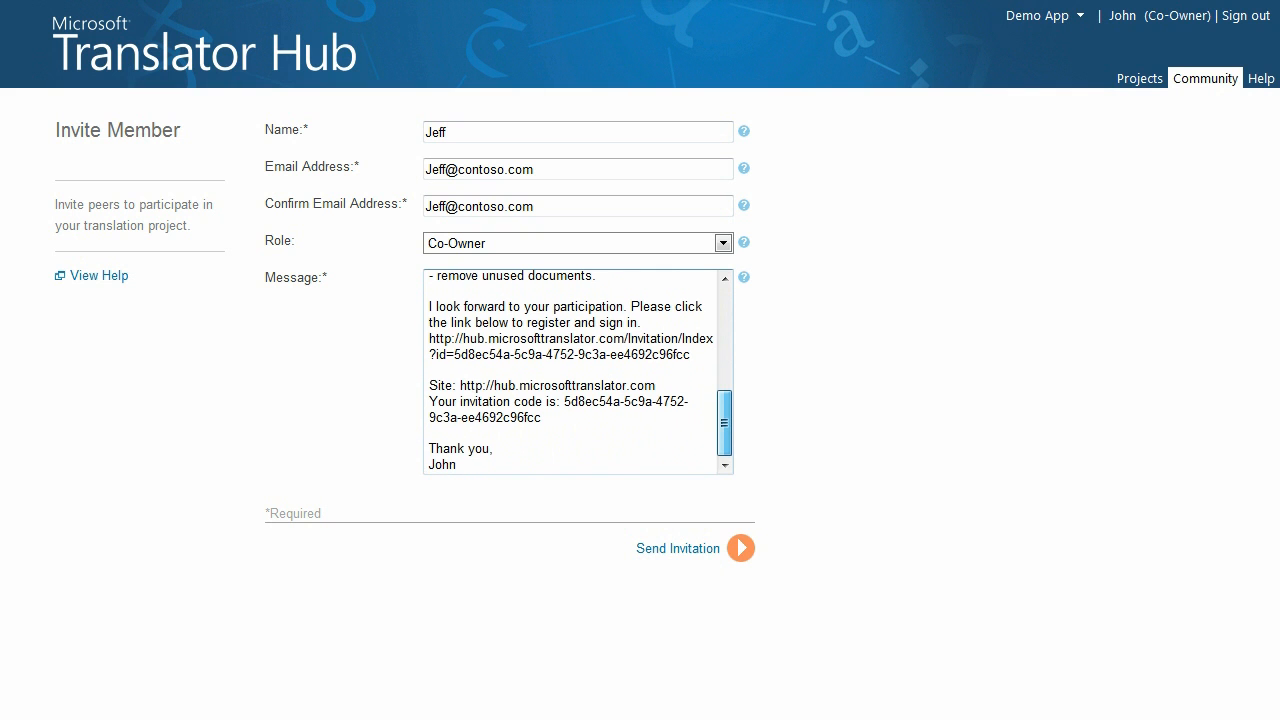
{"action": "scroll", "coordinate": [570, 370], "scroll_direction": "up", "scroll_amount": 9}
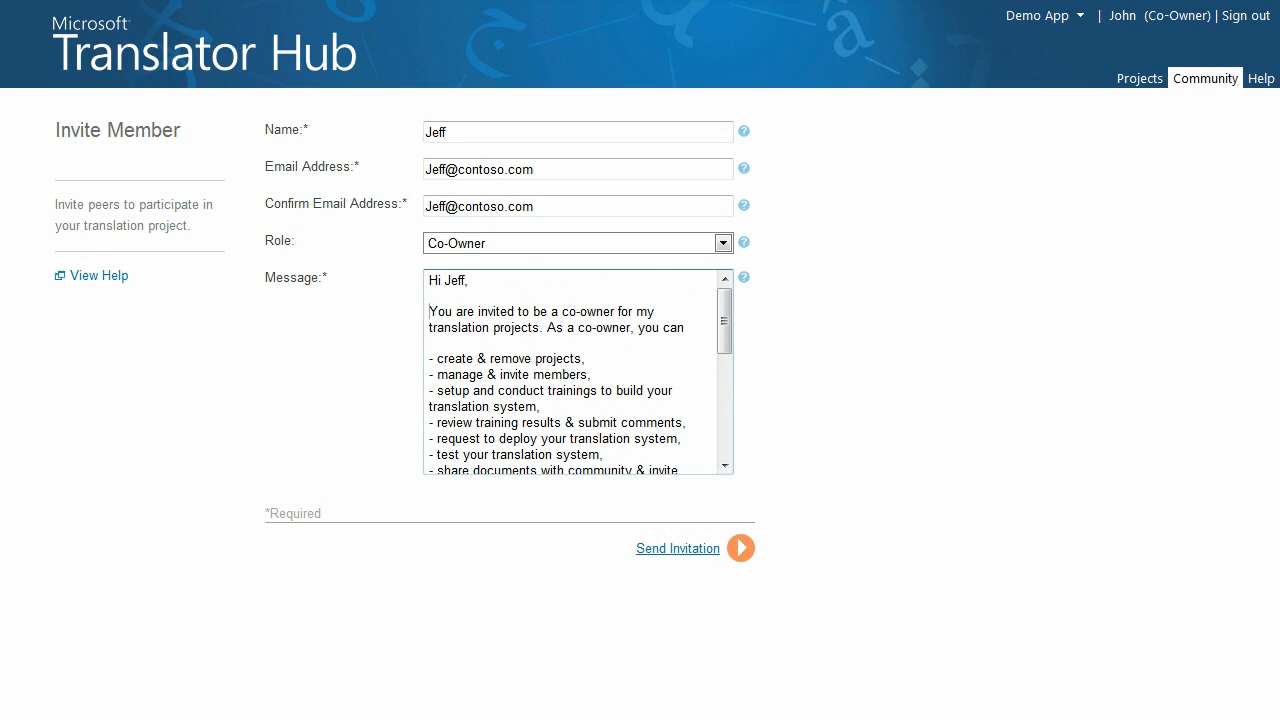
{"action": "left_click", "coordinate": [678, 548]}
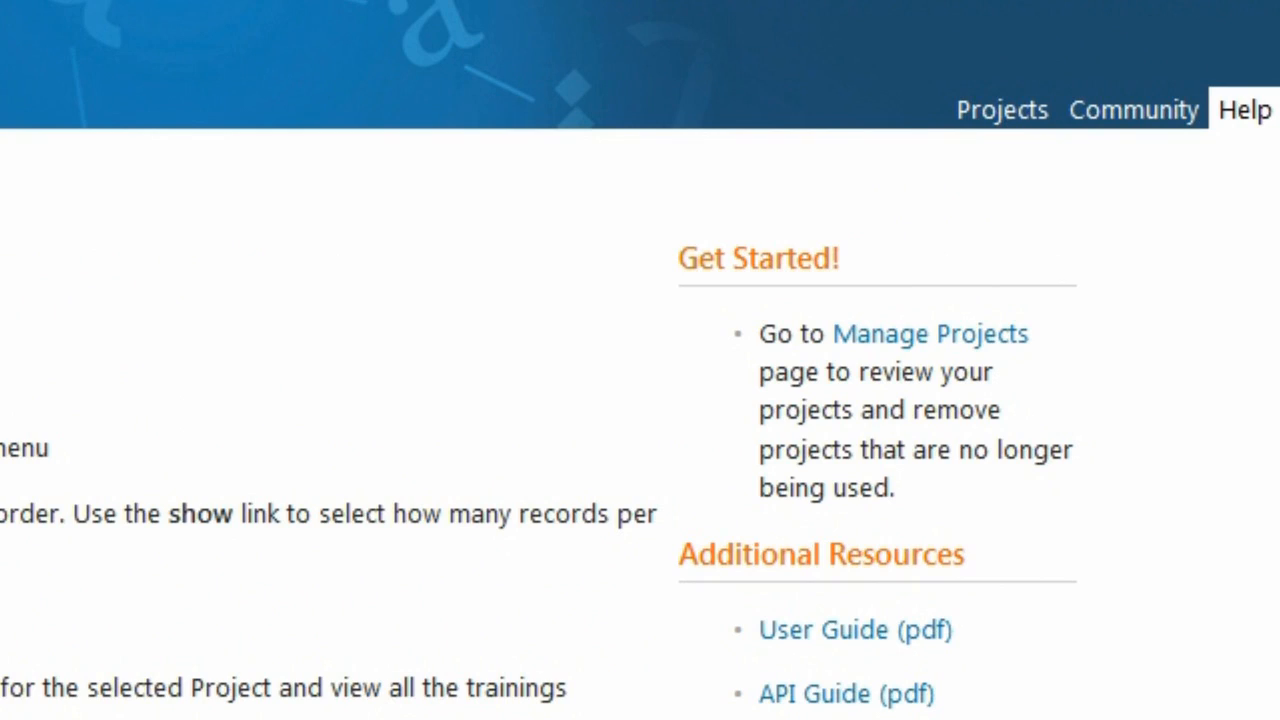
Show the available project pages from the Help page
{"action": "mouse_move", "coordinate": [1002, 110]}
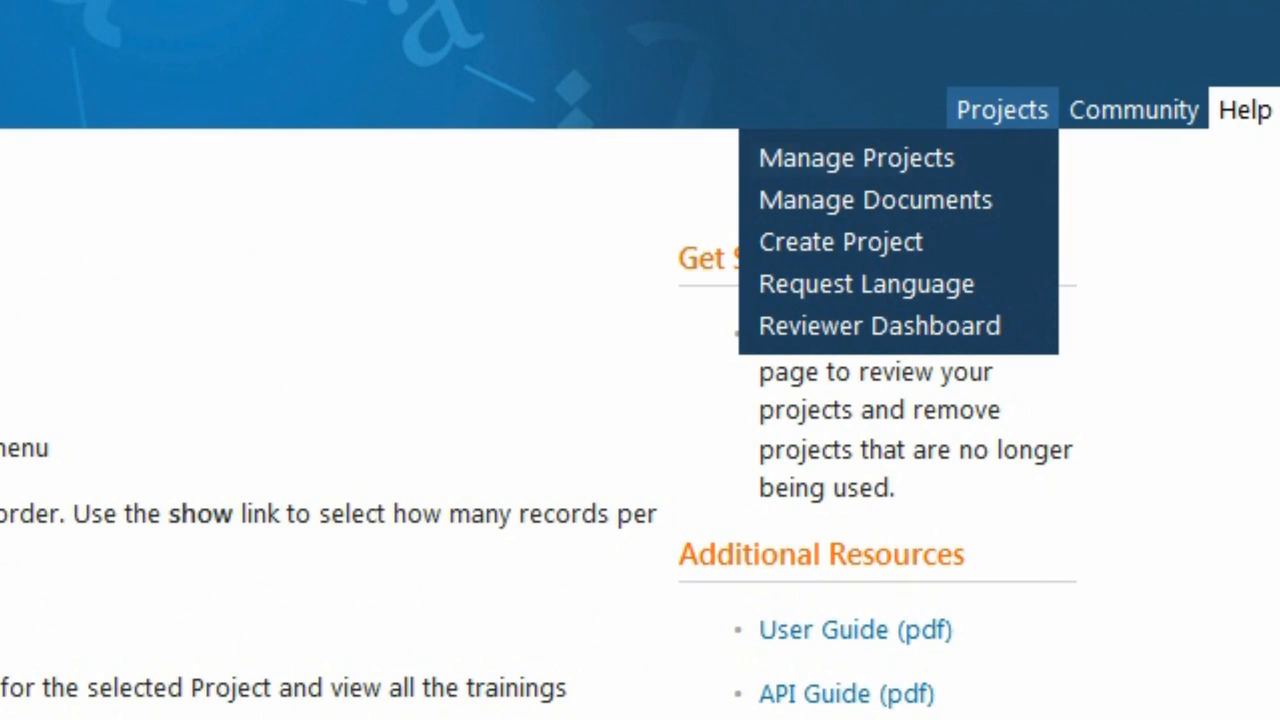